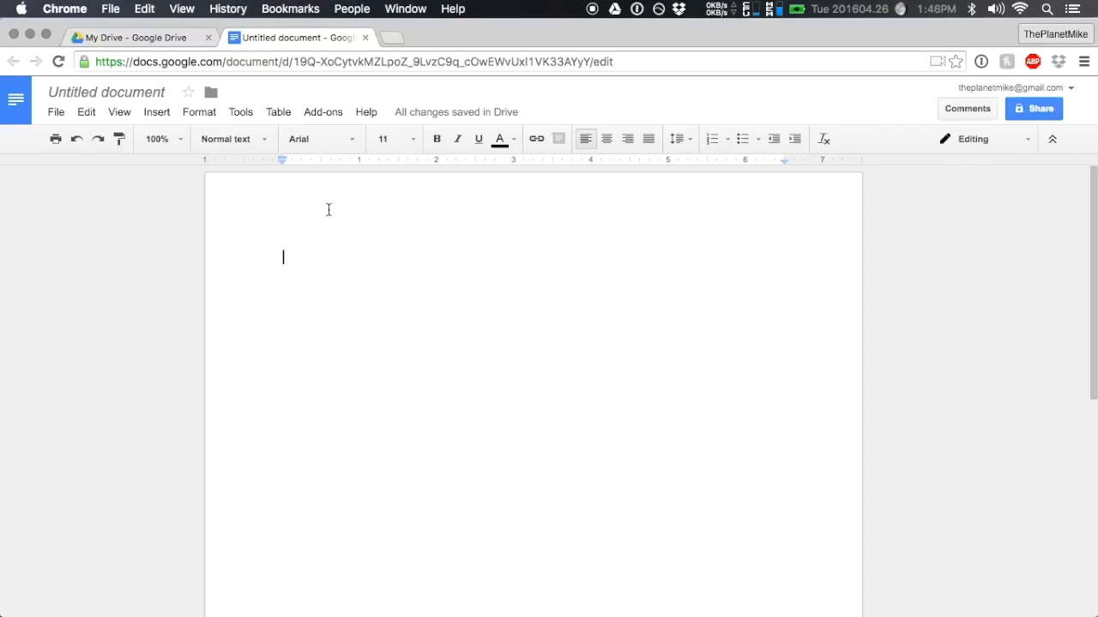
# Open the voice typing tool for the blank document and bring up its help article.
pyautogui.click(242, 113)
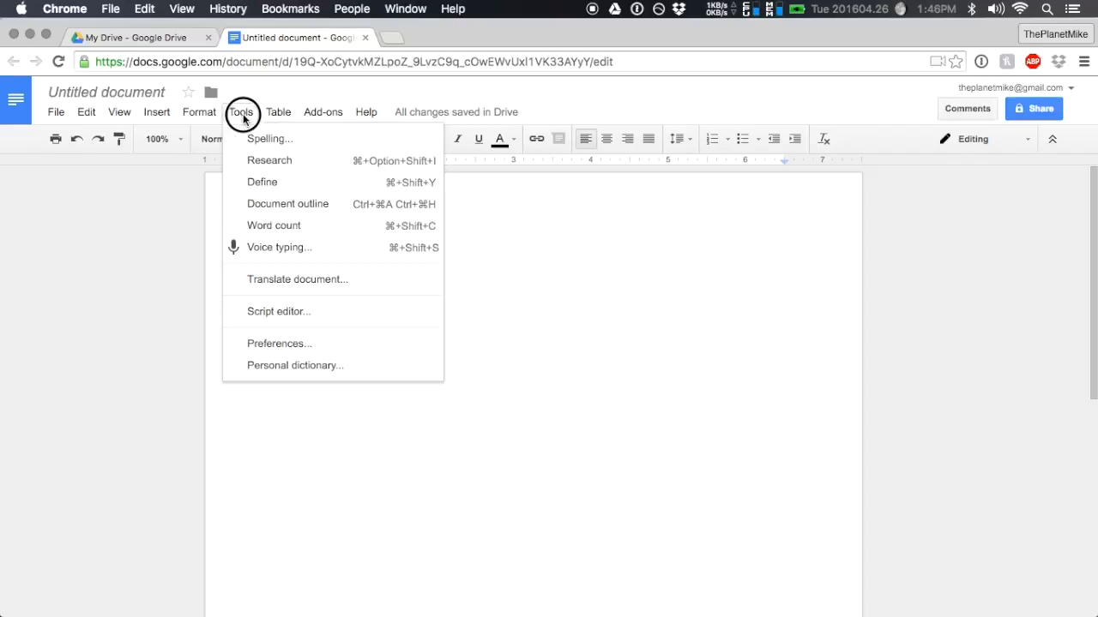
pyautogui.click(259, 248)
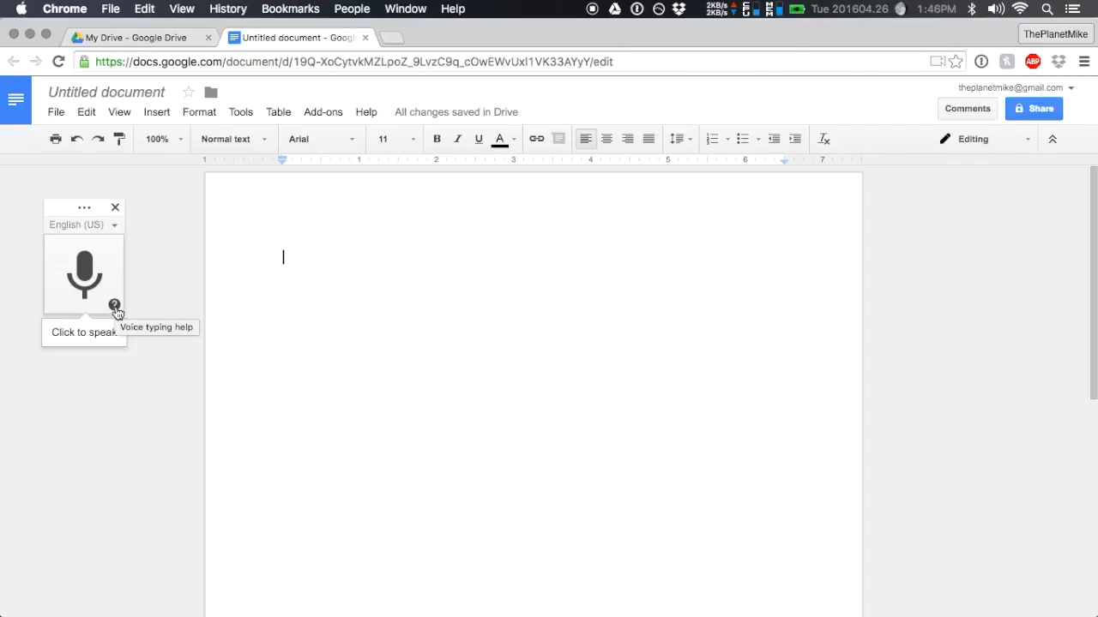
pyautogui.click(114, 308)
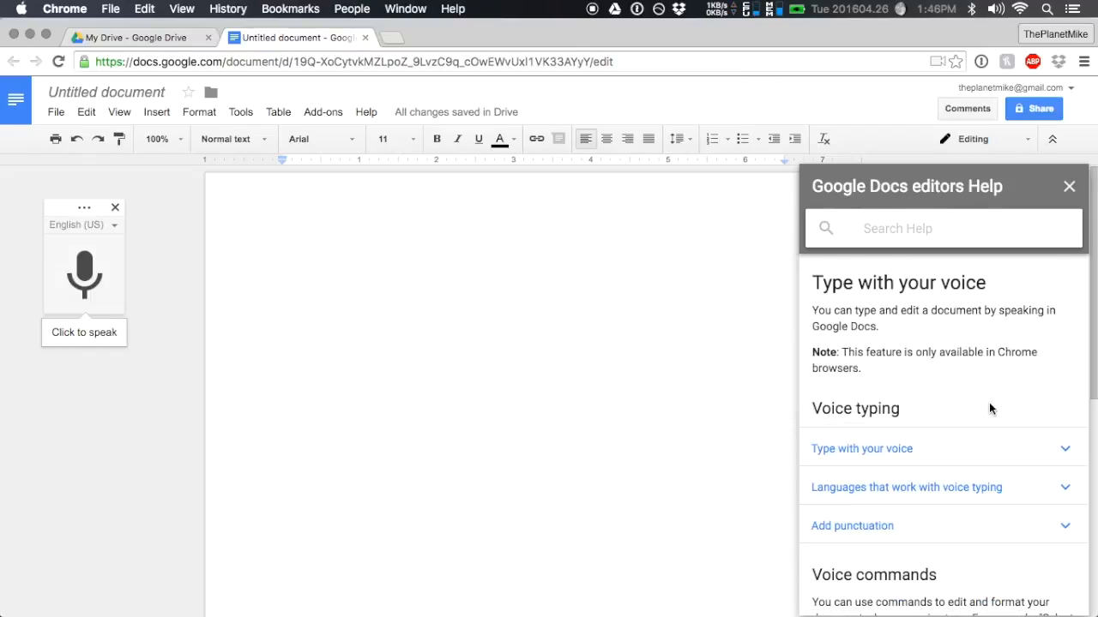
# Look through the voice typing help article's overview and its list of voice command topics.
pyautogui.scroll(-3, 989, 404)
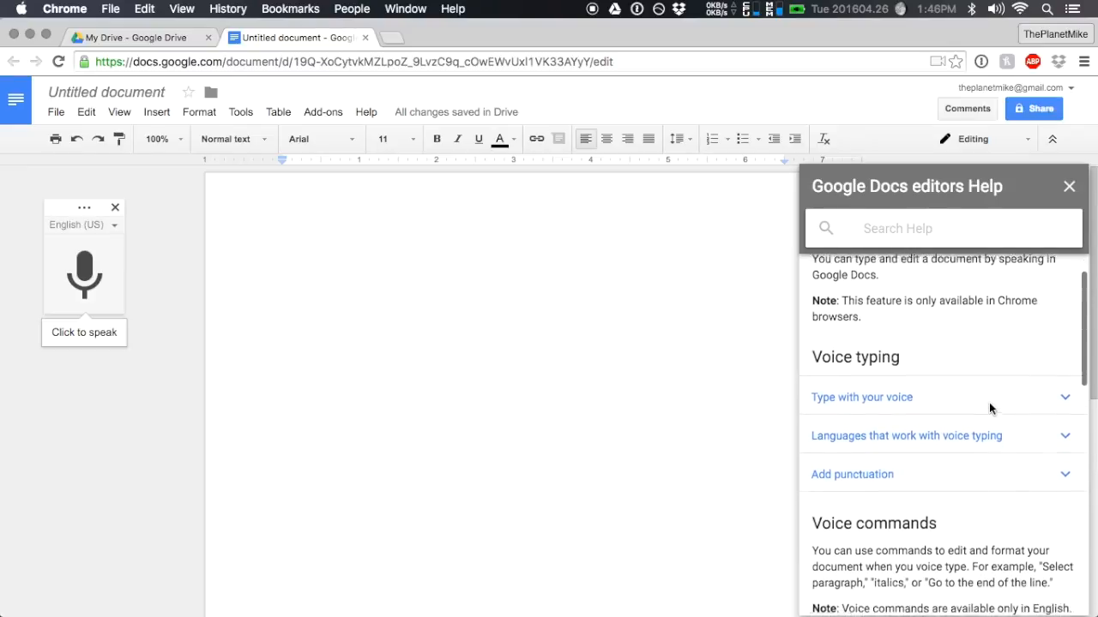
pyautogui.scroll(-1, 989, 408)
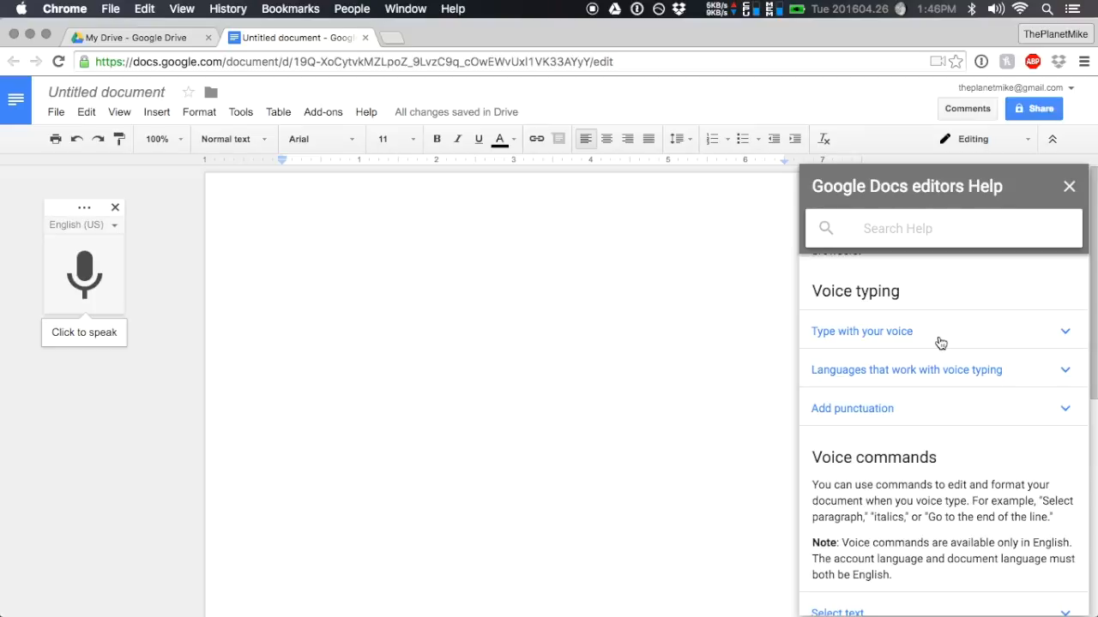
pyautogui.scroll(-3, 1006, 469)
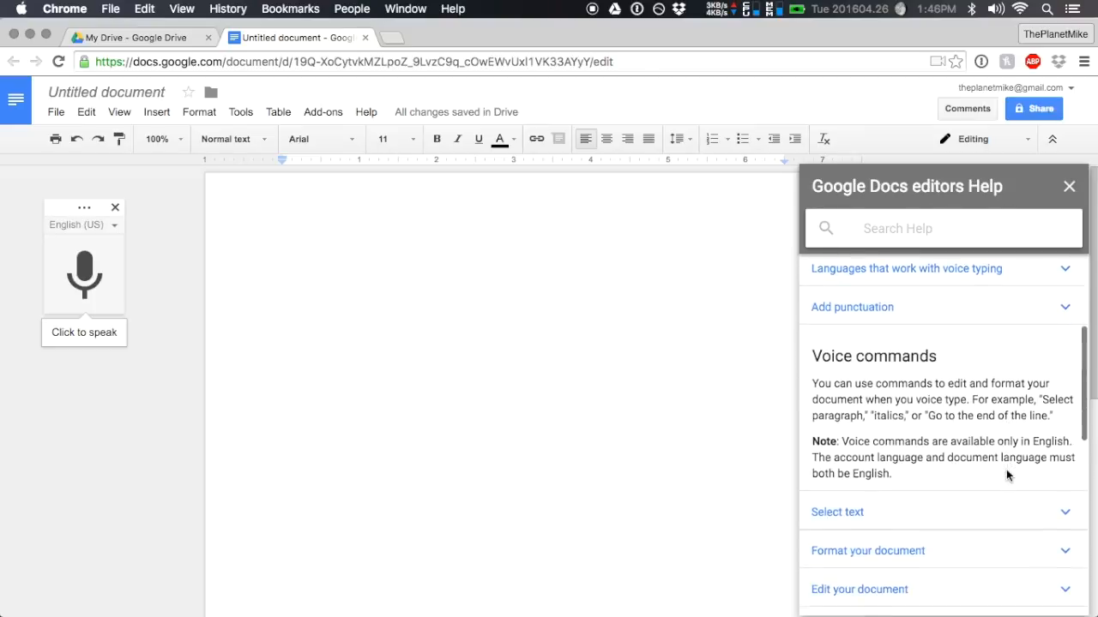
pyautogui.scroll(-3, 1006, 470)
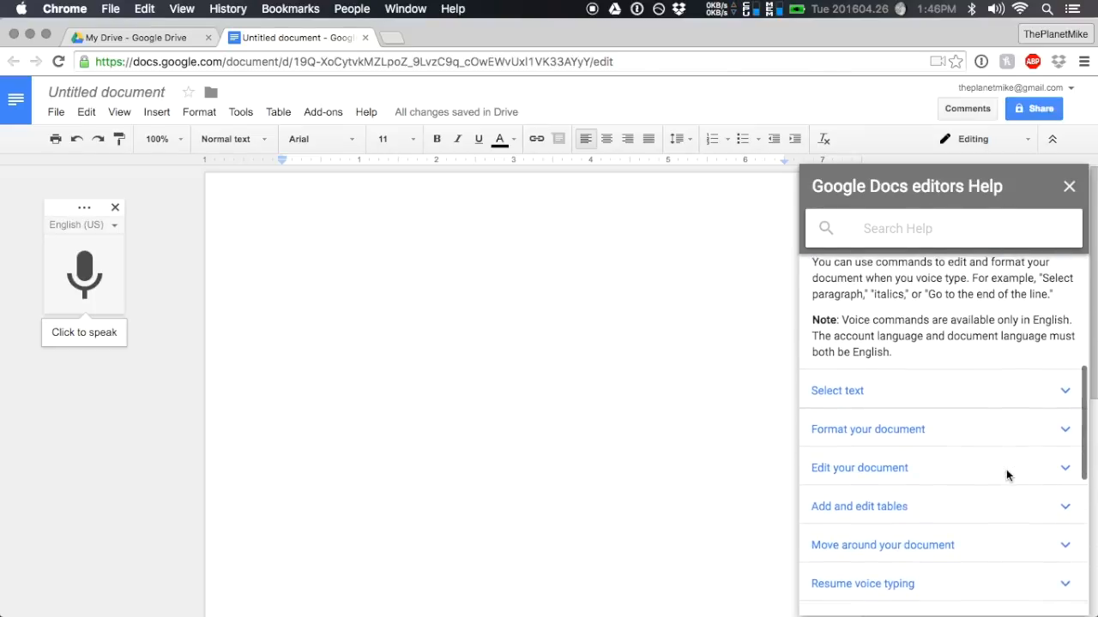
pyautogui.scroll(-2, 1005, 472)
pyautogui.scroll(-1, 1007, 476)
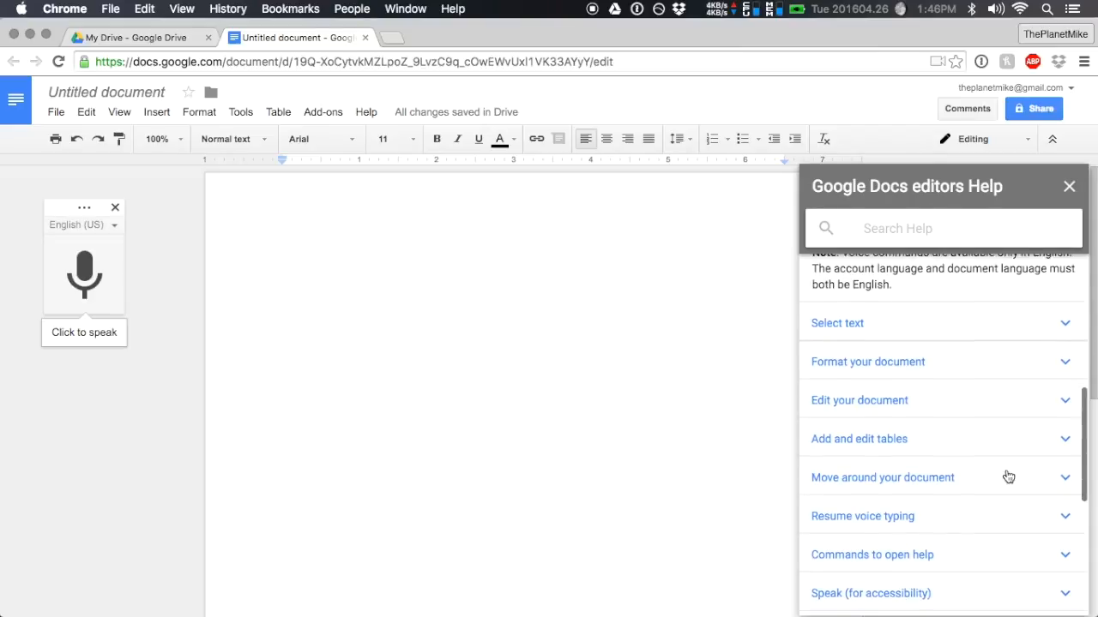
pyautogui.scroll(-1, 1007, 477)
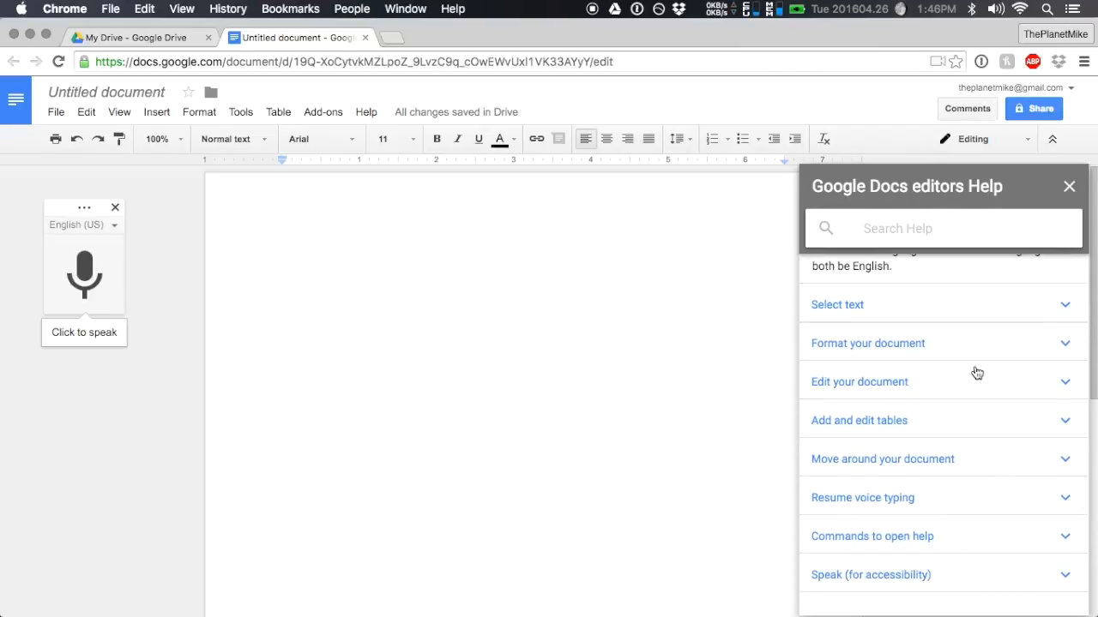
# Expand the "Select text" help topic and read through its voice commands for selecting text.
pyautogui.click(969, 317)
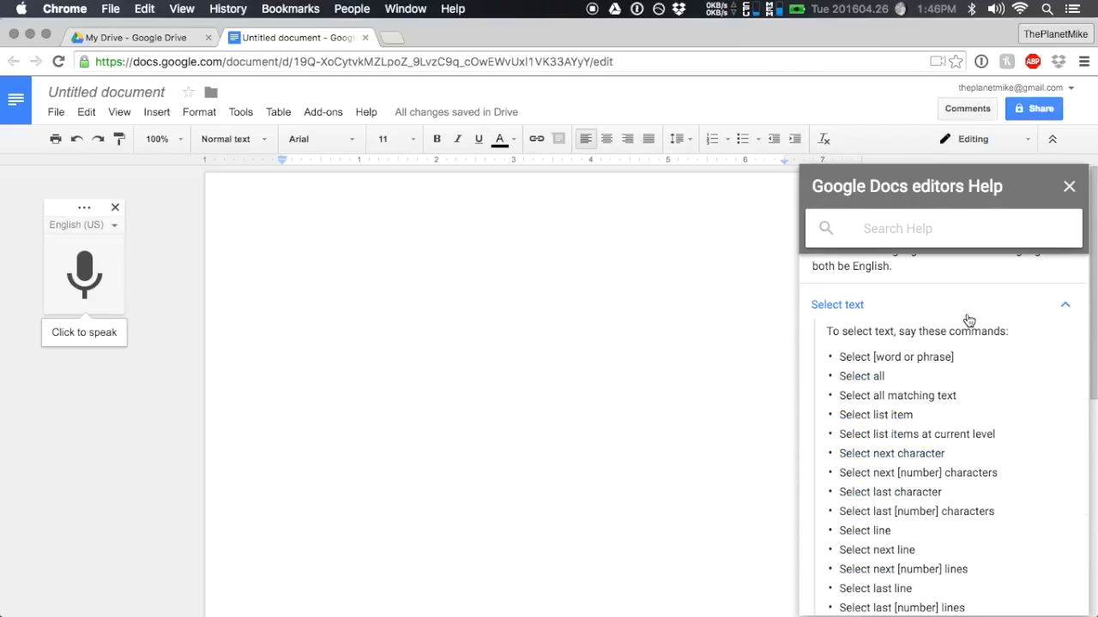
pyautogui.scroll(-3, 986, 404)
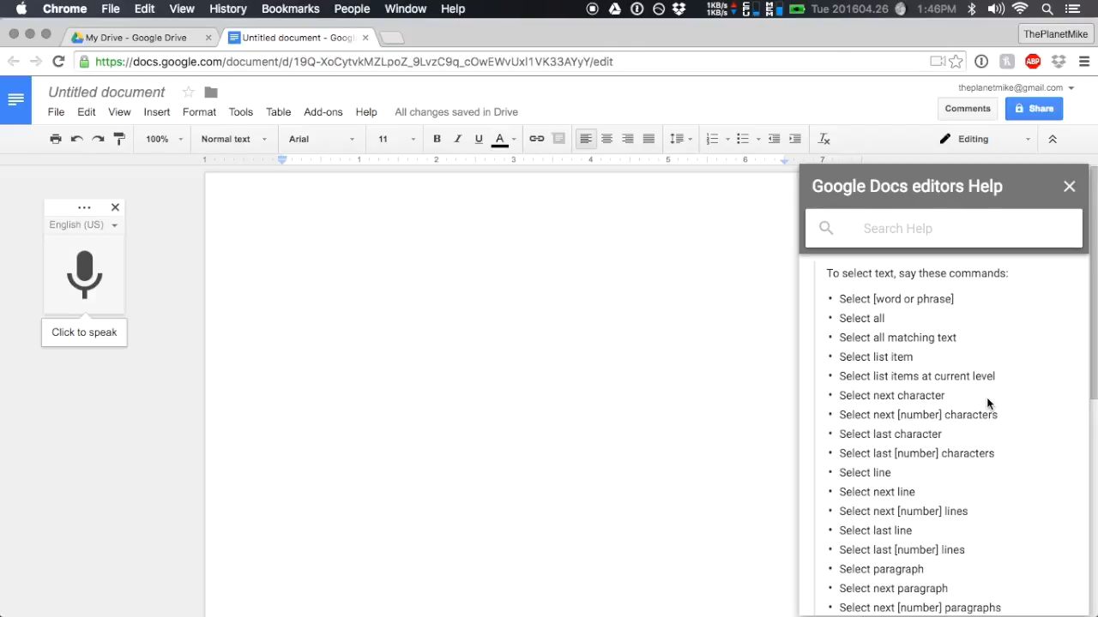
pyautogui.scroll(-5, 987, 403)
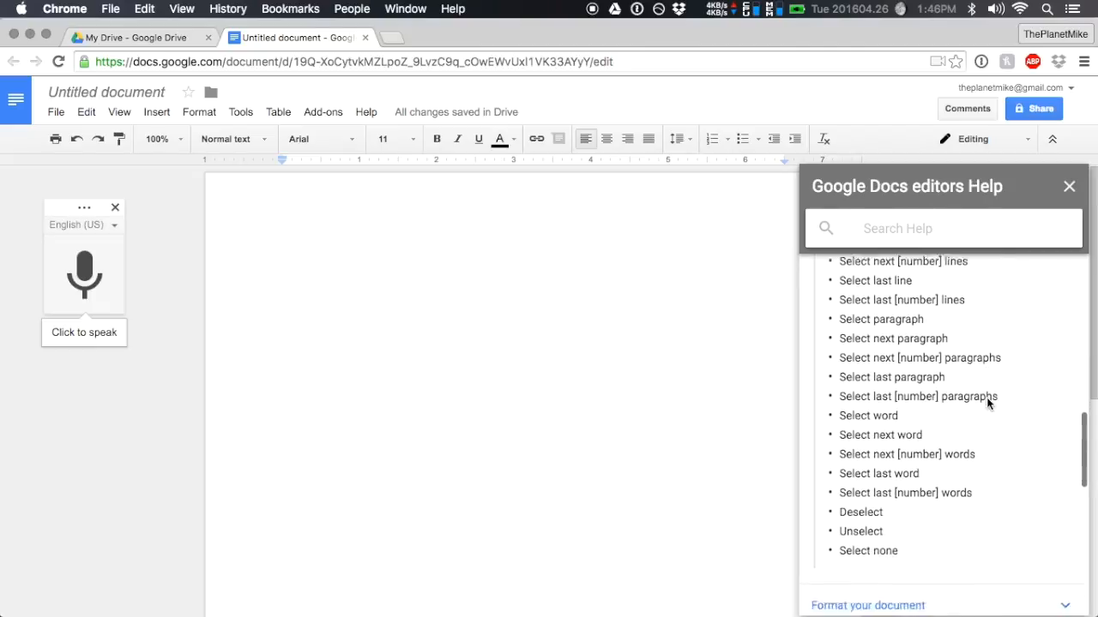
pyautogui.scroll(-2, 988, 403)
pyautogui.scroll(-1, 987, 403)
pyautogui.scroll(-2, 986, 403)
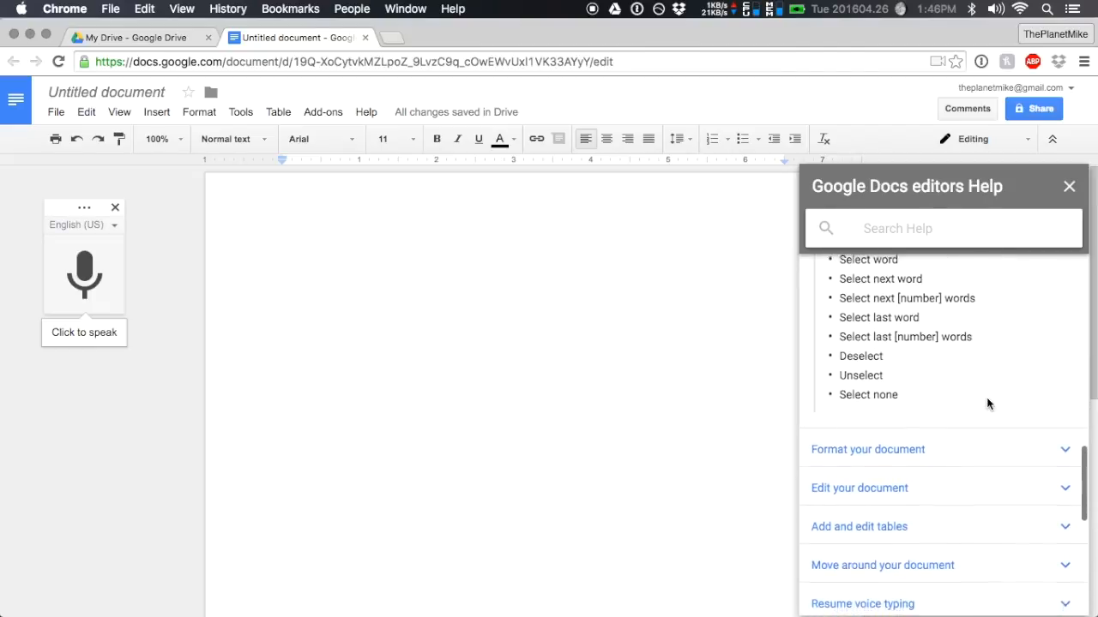
# Expand the "Format your document" help topic and review its voice commands, from alignment through removing formatting.
pyautogui.click(937, 454)
pyautogui.scroll(-3, 938, 454)
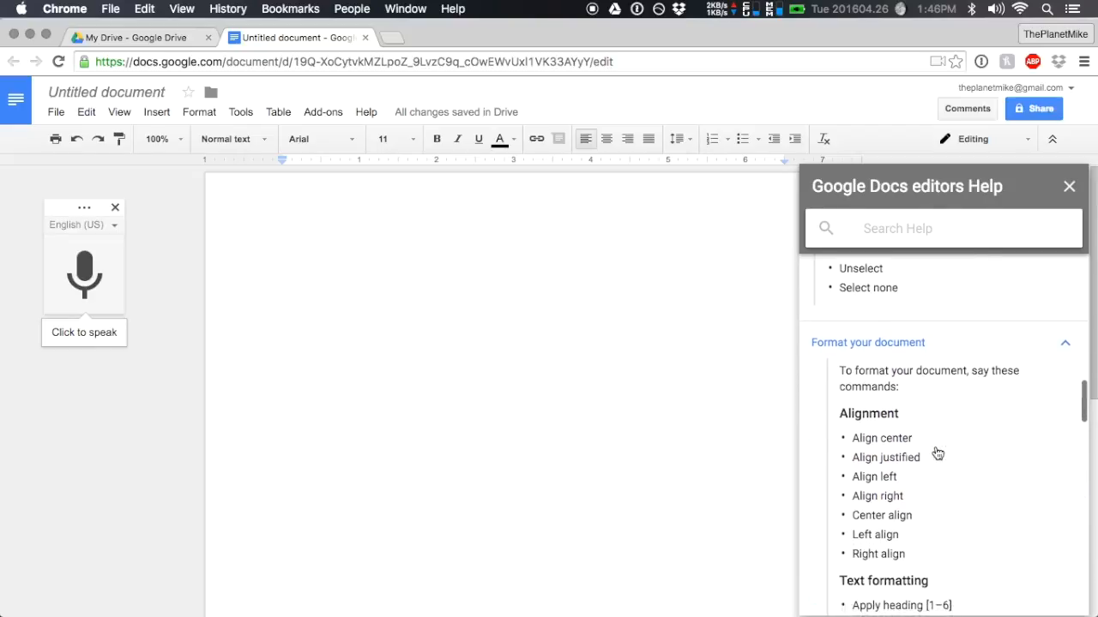
pyautogui.scroll(-1, 938, 454)
pyautogui.scroll(-3, 937, 454)
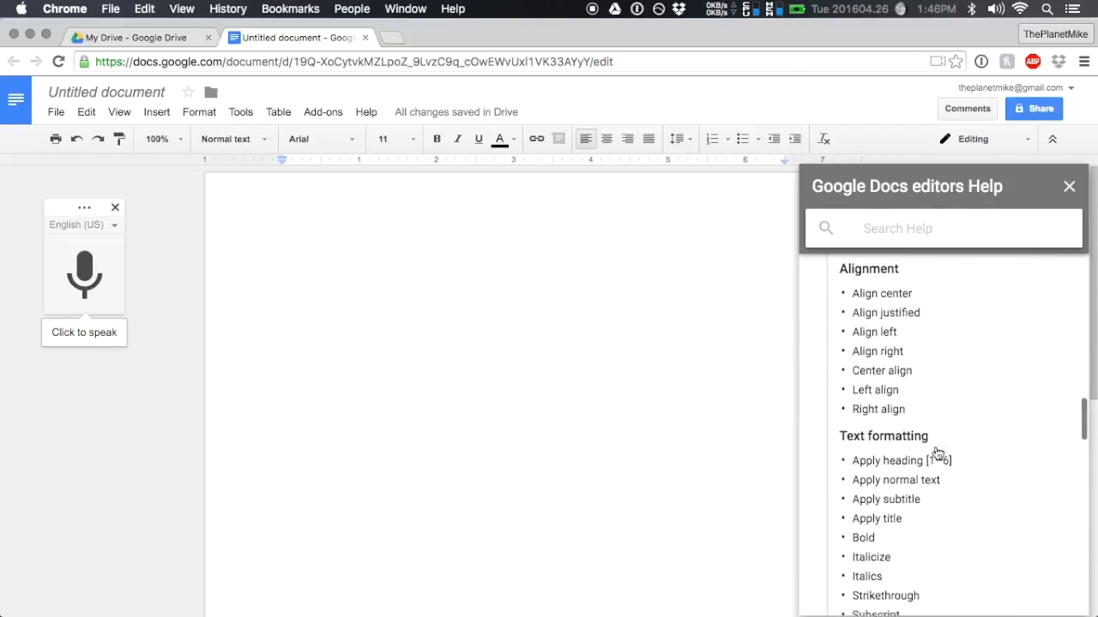
pyautogui.scroll(-3, 937, 454)
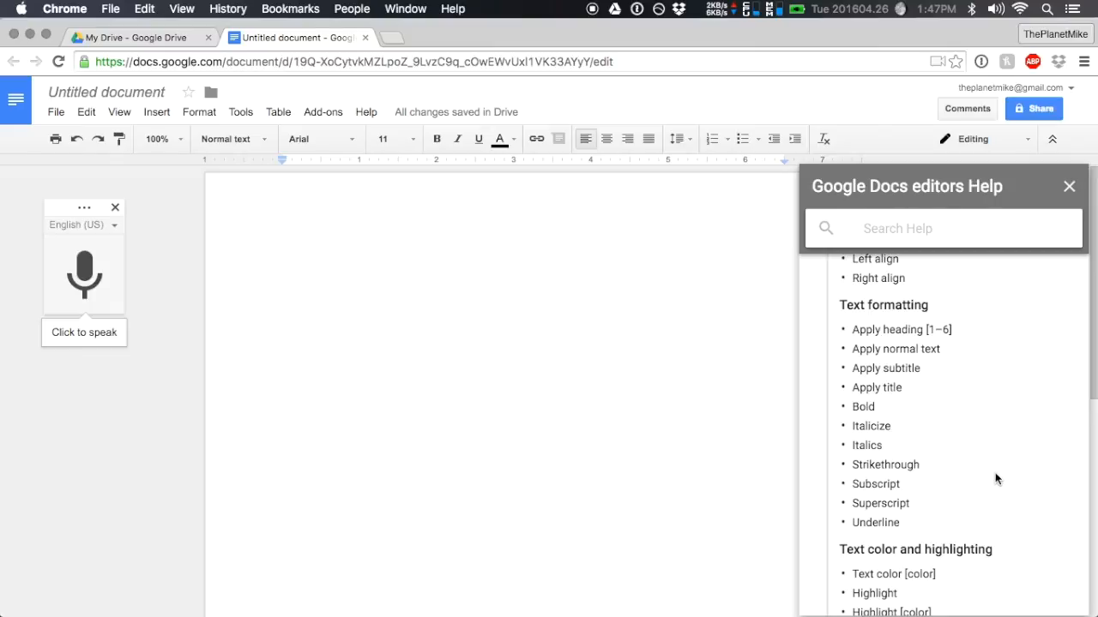
pyautogui.scroll(-2, 995, 472)
pyautogui.scroll(-4, 996, 477)
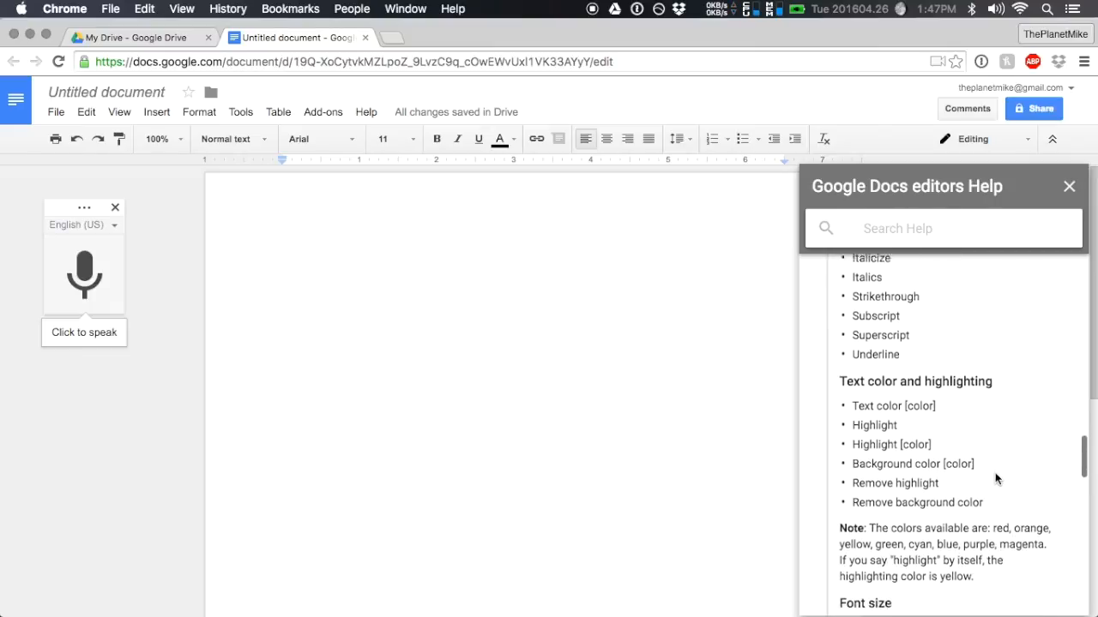
pyautogui.scroll(-5, 995, 476)
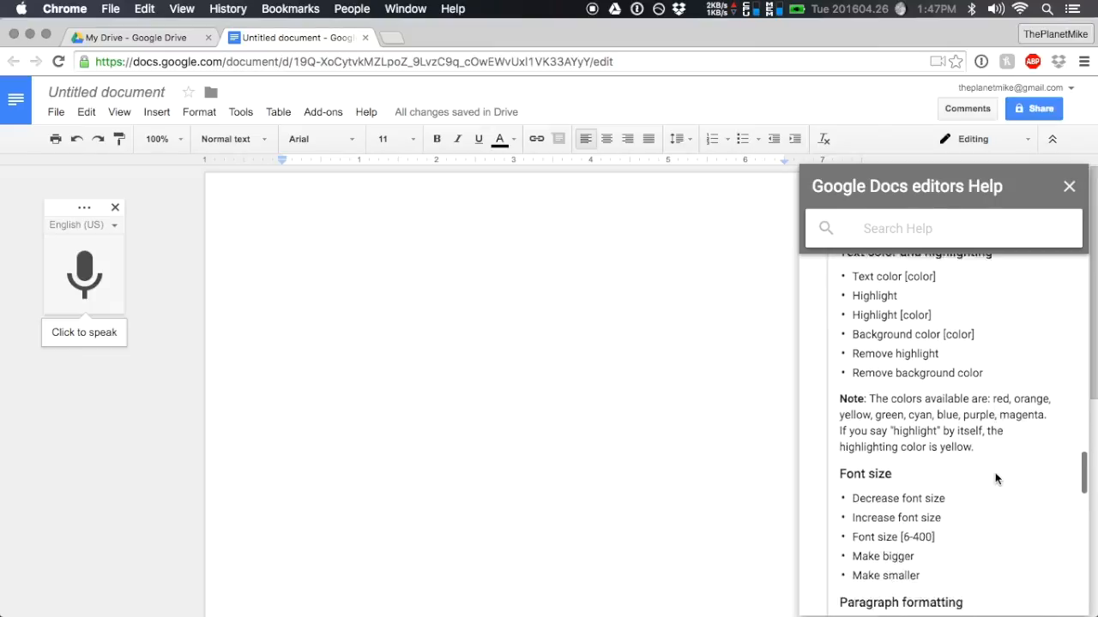
pyautogui.scroll(-5, 995, 477)
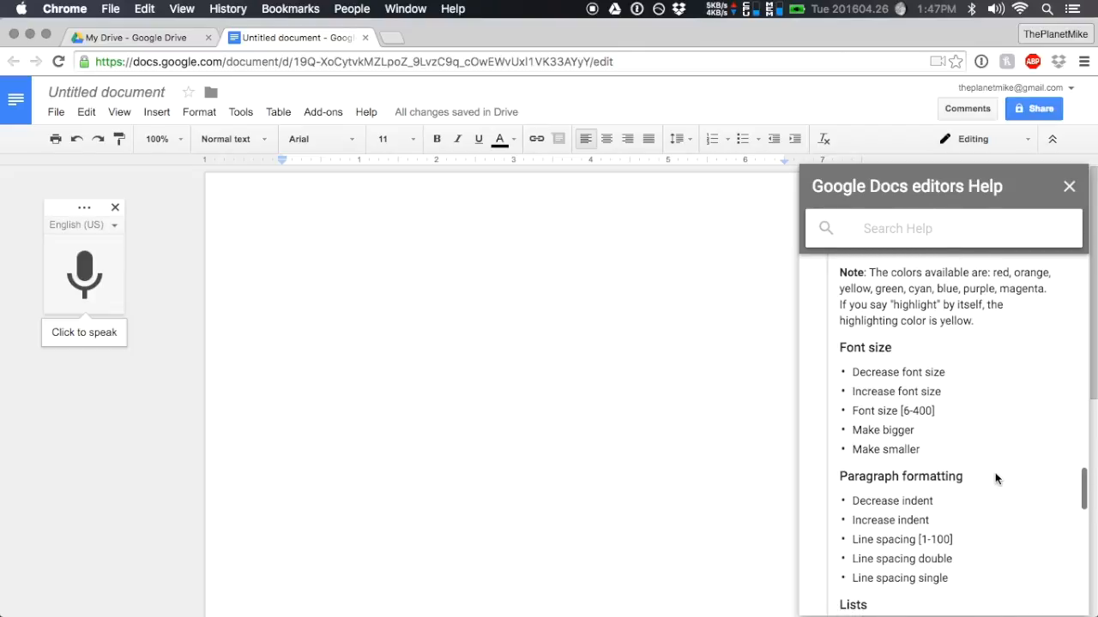
pyautogui.scroll(-9, 995, 478)
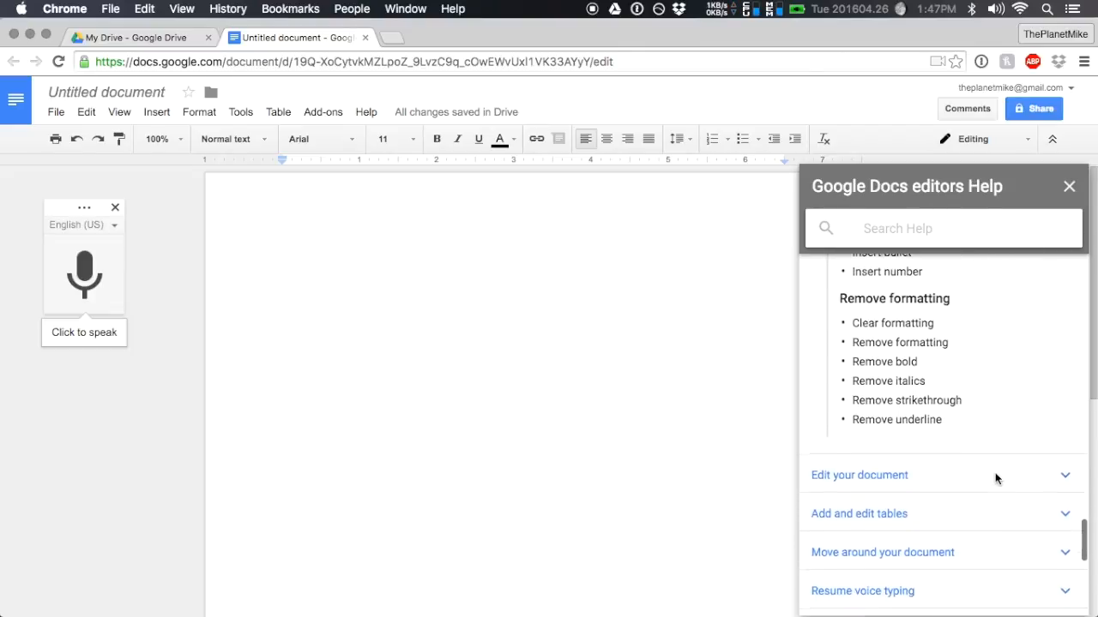
pyautogui.scroll(-1, 995, 472)
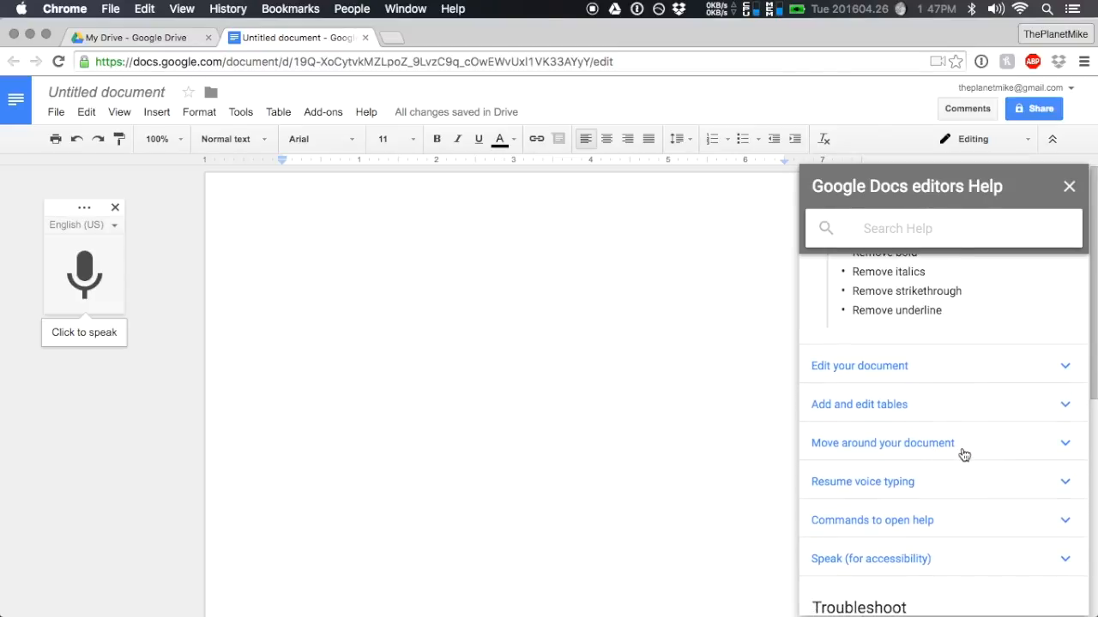
# Expand the "Move around your document" help topic and review its table of voice navigation commands.
pyautogui.click(964, 455)
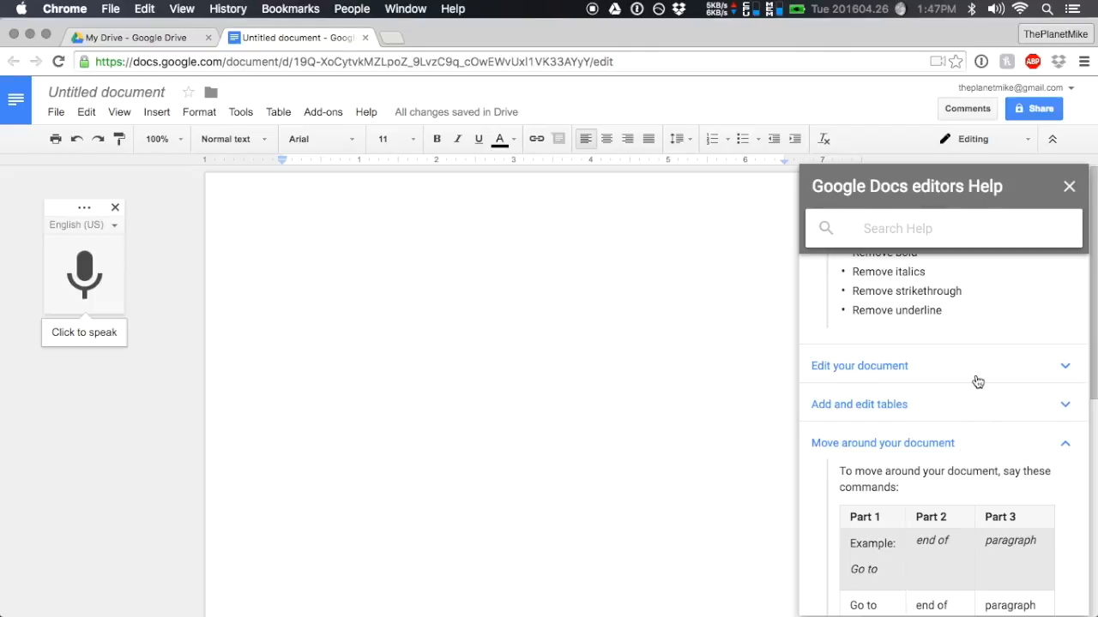
pyautogui.scroll(-5, 976, 381)
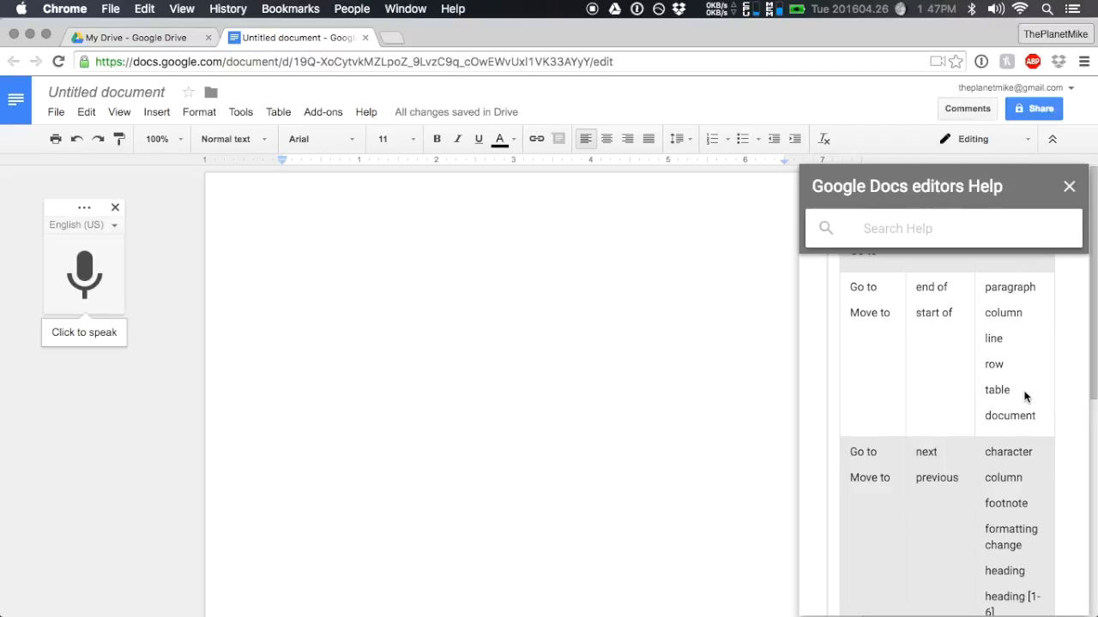
pyautogui.scroll(-5, 1038, 425)
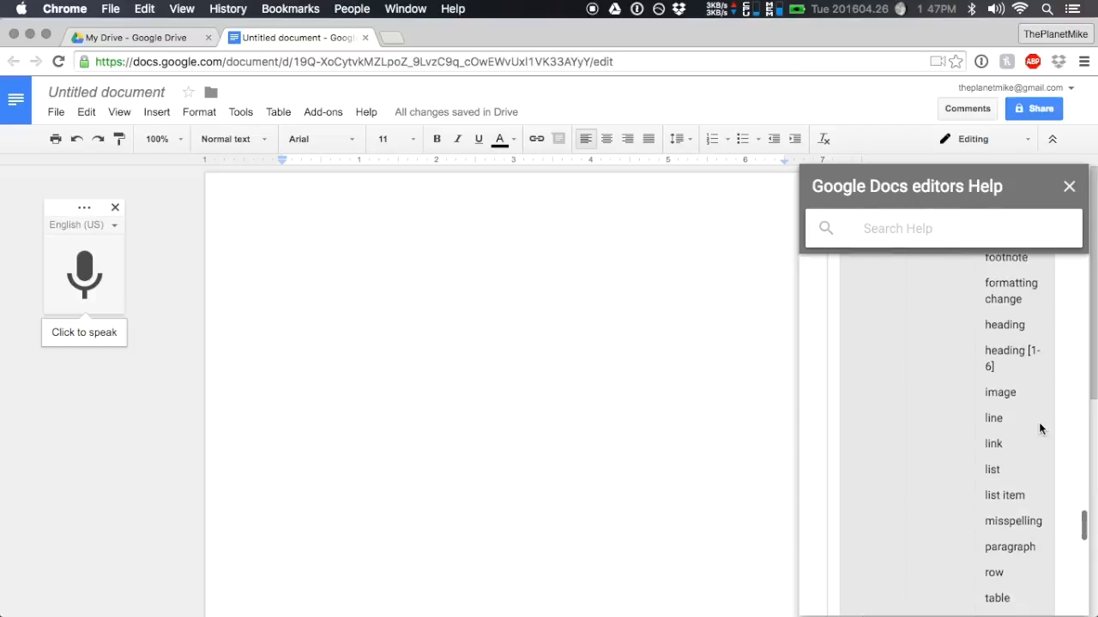
pyautogui.scroll(-1, 1039, 424)
pyautogui.scroll(-1, 1025, 464)
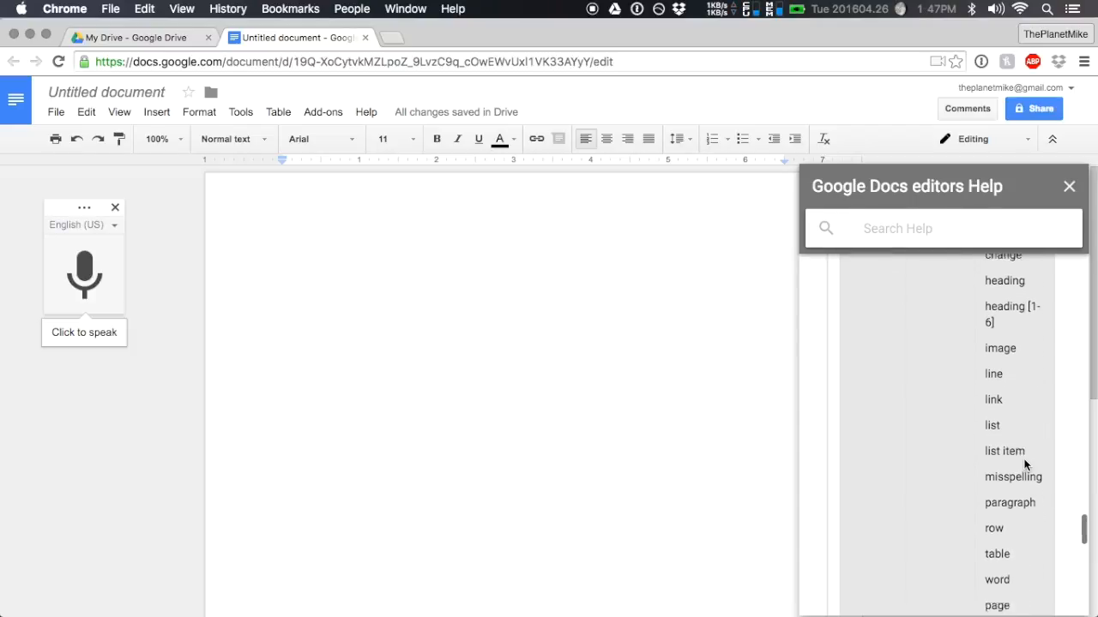
pyautogui.scroll(-4, 1025, 464)
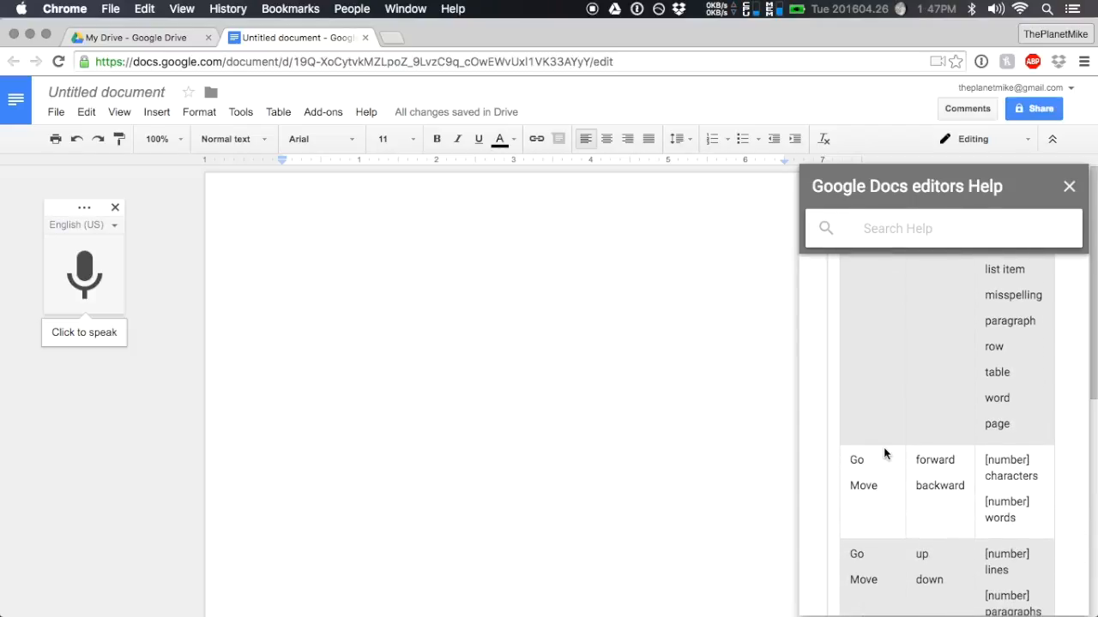
# Dictate "This is an example of a dictated sentence." into the blank document and stop voice typing.
pyautogui.click(361, 311)
pyautogui.click(80, 335)
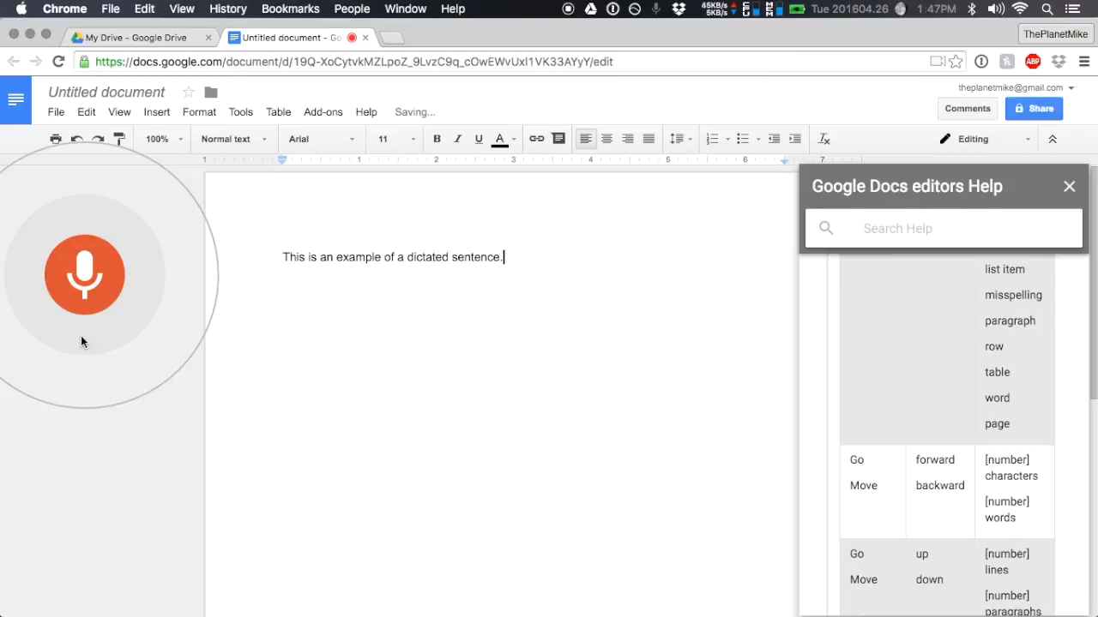
pyautogui.click(78, 301)
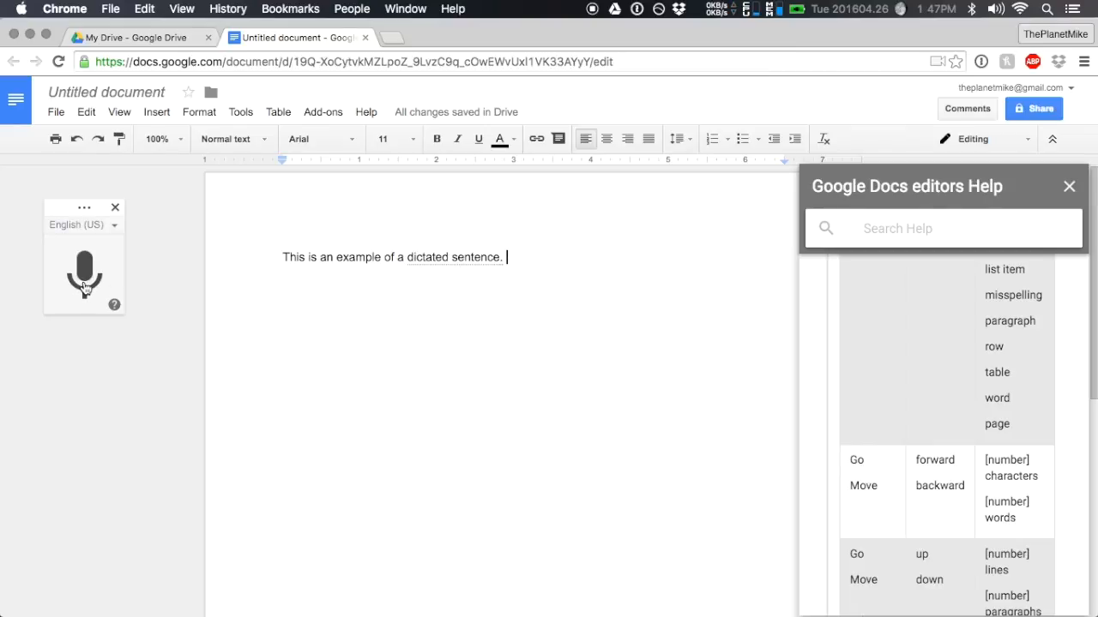
# Bold the word "dictated" by voice command, stop voice typing, and undo the stray phrase "move to end of sentence".
pyautogui.click(86, 289)
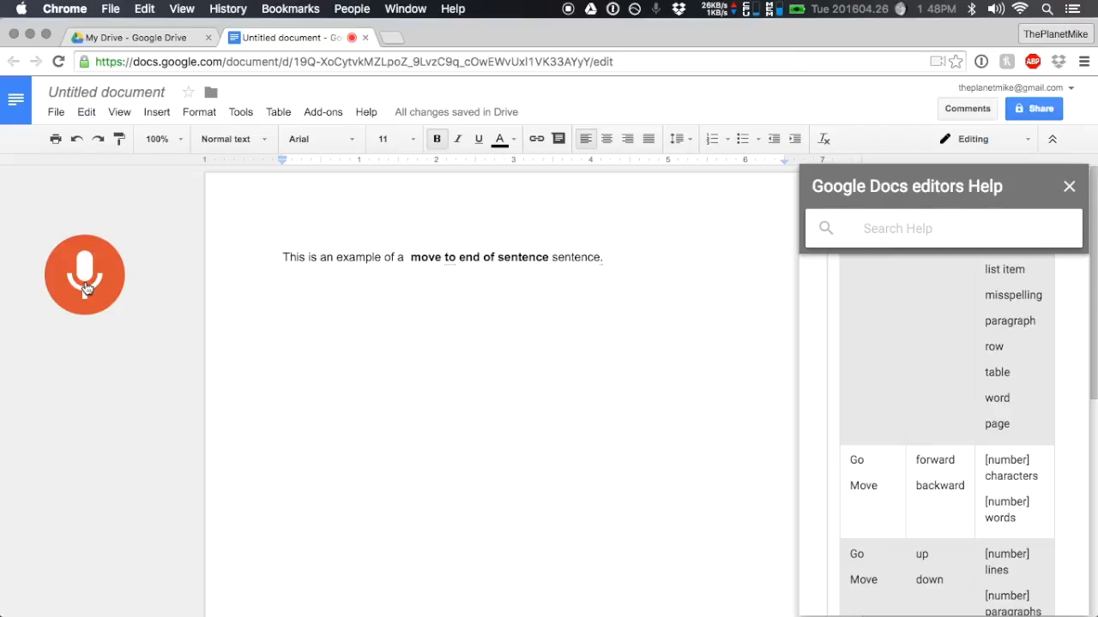
pyautogui.click(85, 288)
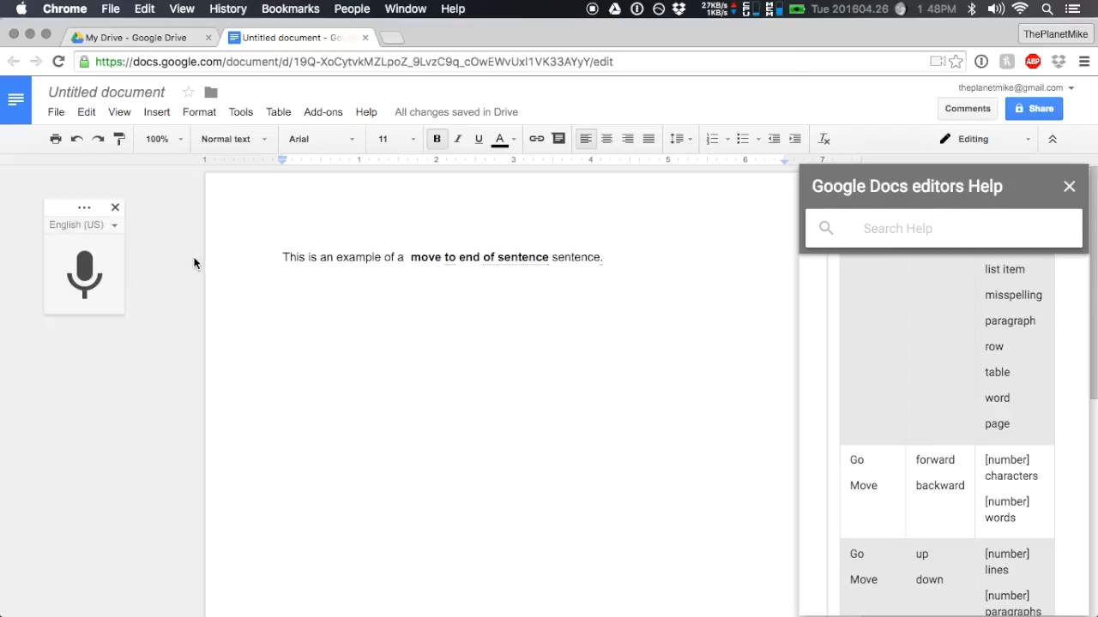
pyautogui.click(78, 142)
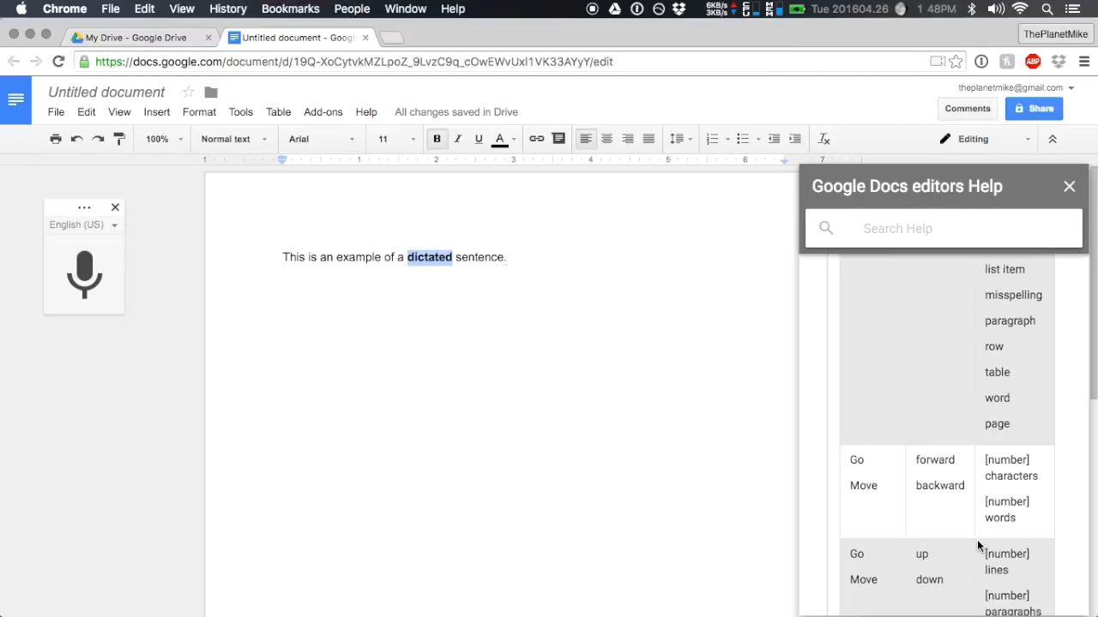
# Dictate "now let us continue our dictation. and we can go on and on like this." after the sentence, and try the command "New bulleted list".
pyautogui.scroll(4, 977, 529)
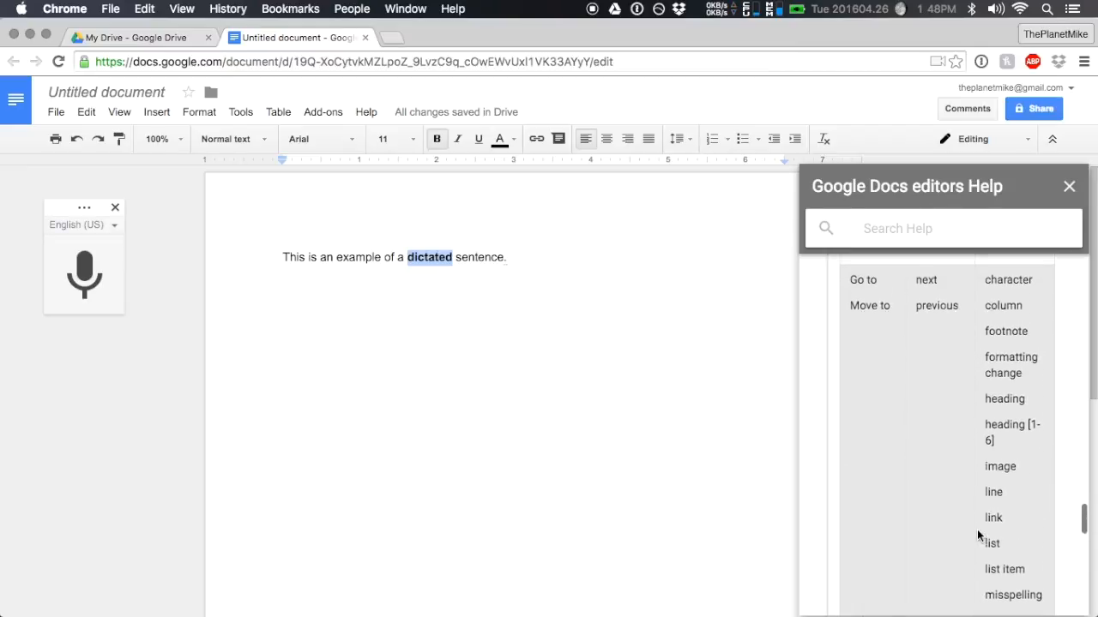
pyautogui.scroll(1, 976, 529)
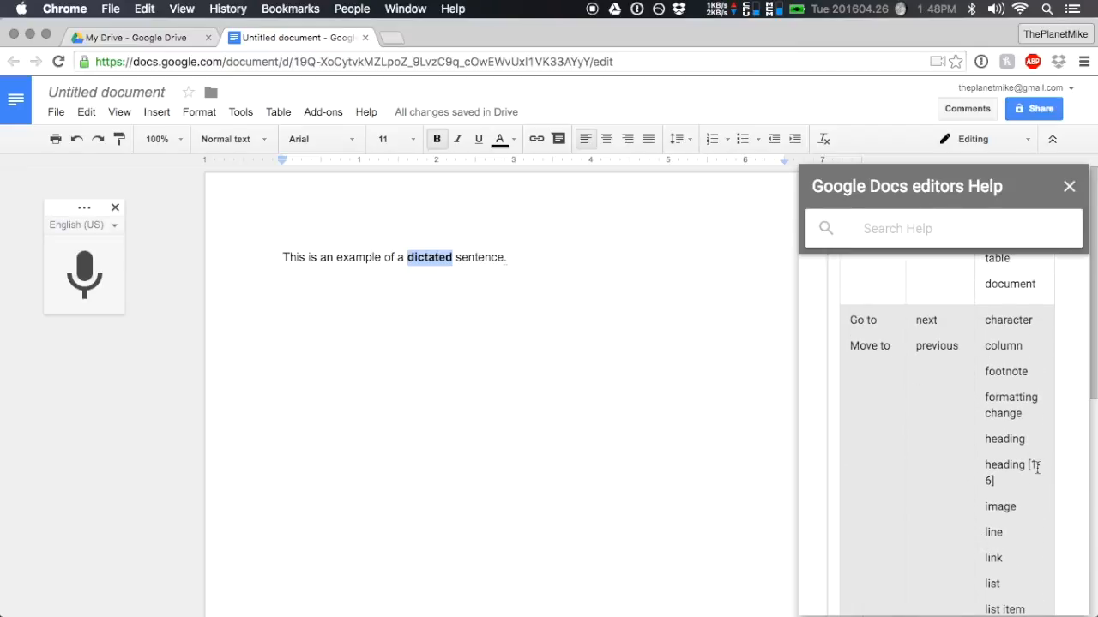
pyautogui.scroll(4, 921, 343)
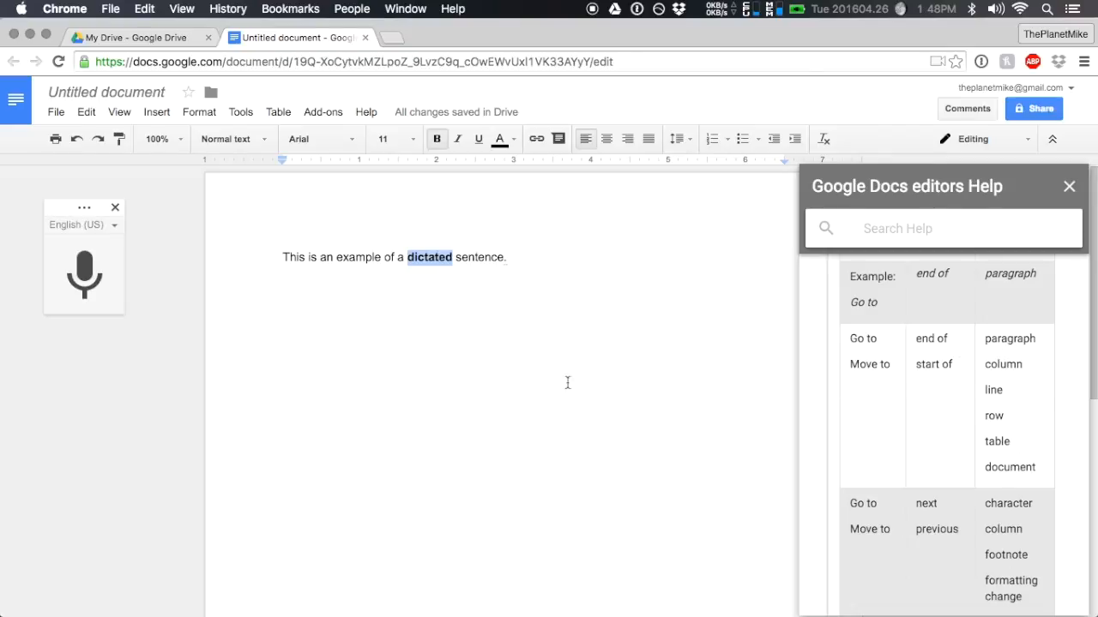
pyautogui.click(85, 285)
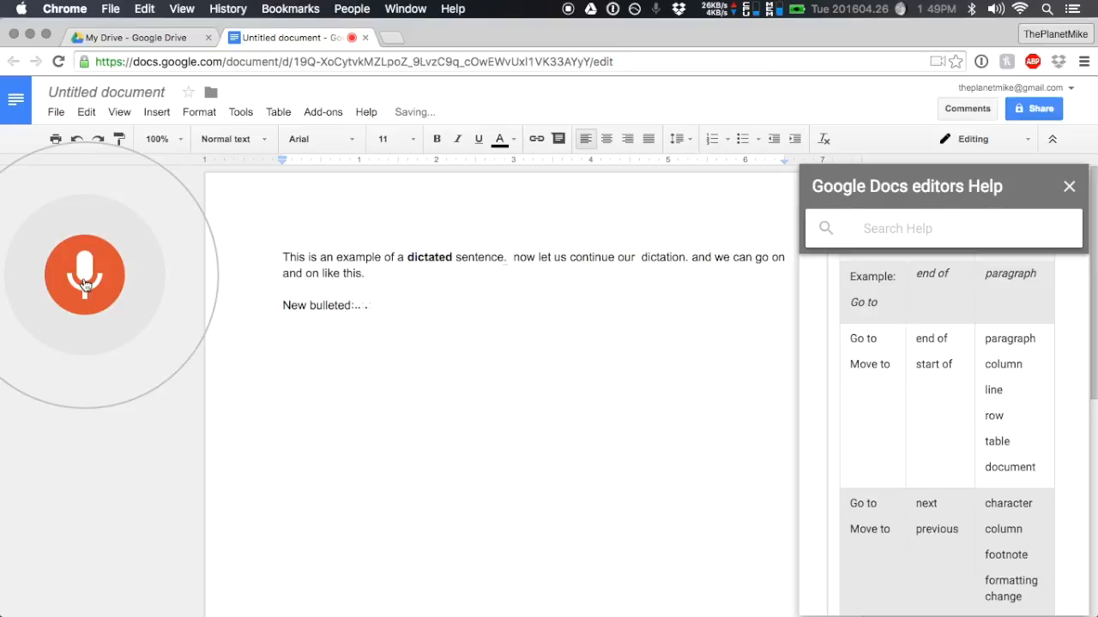
pyautogui.click(85, 279)
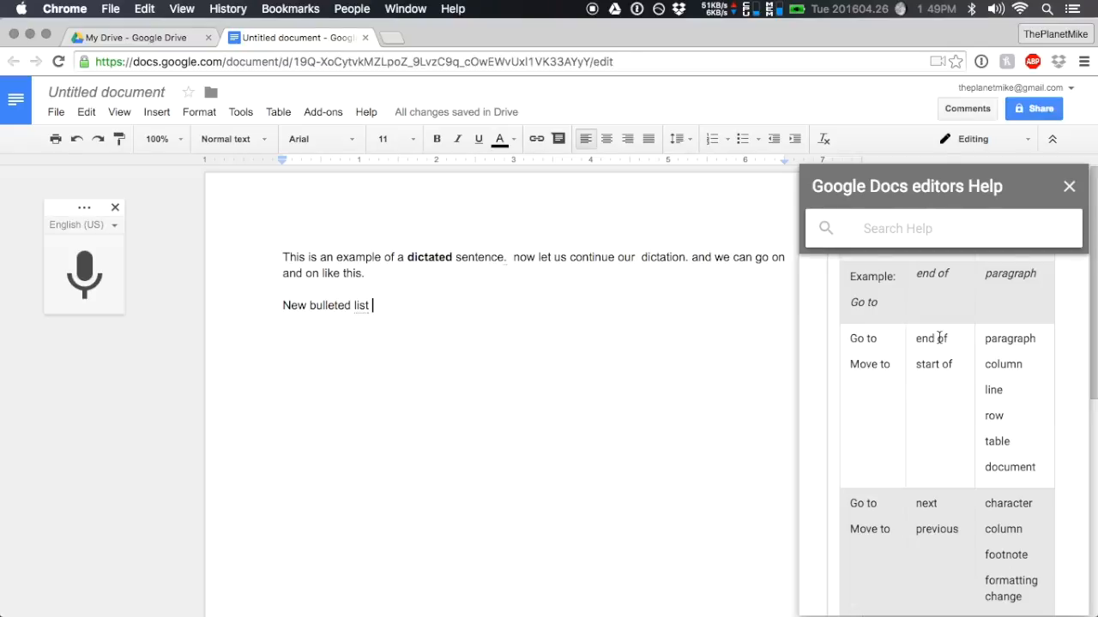
# Dictate a bulleted list of "thing number 1", "Thing number 2" and a third item, followed by "And now you can see that the list is done.".
pyautogui.scroll(5, 939, 338)
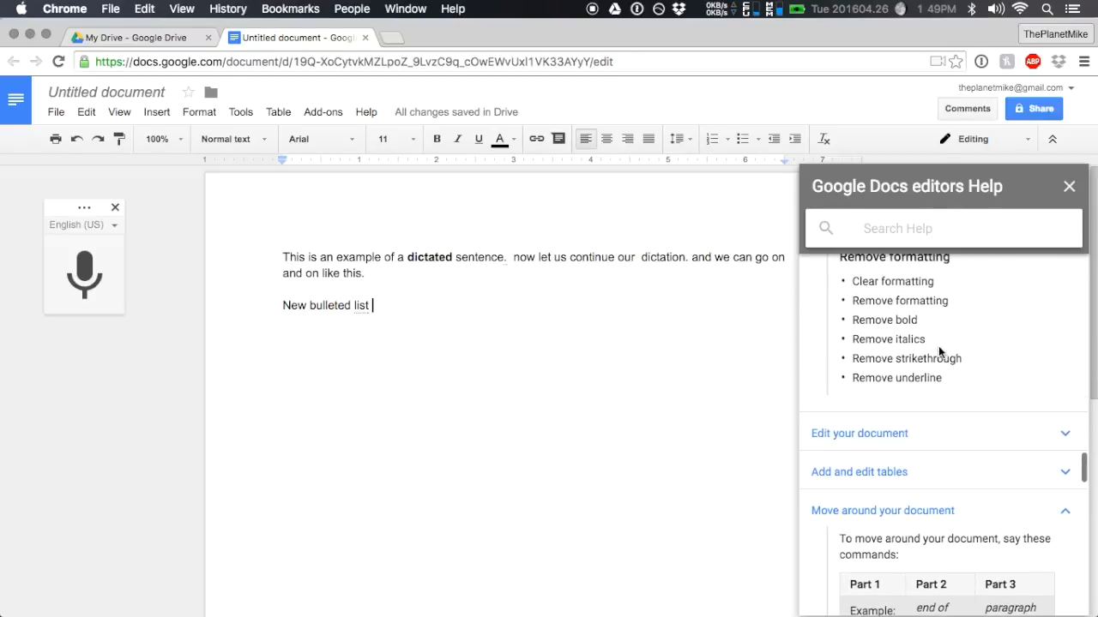
pyautogui.scroll(8, 938, 346)
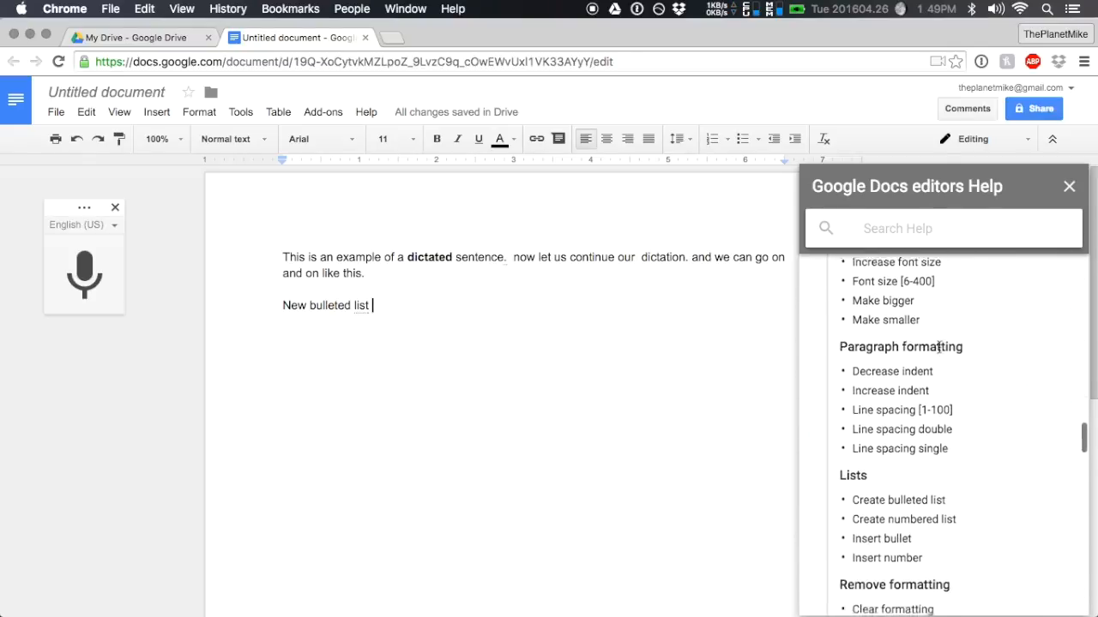
pyautogui.scroll(-1, 939, 347)
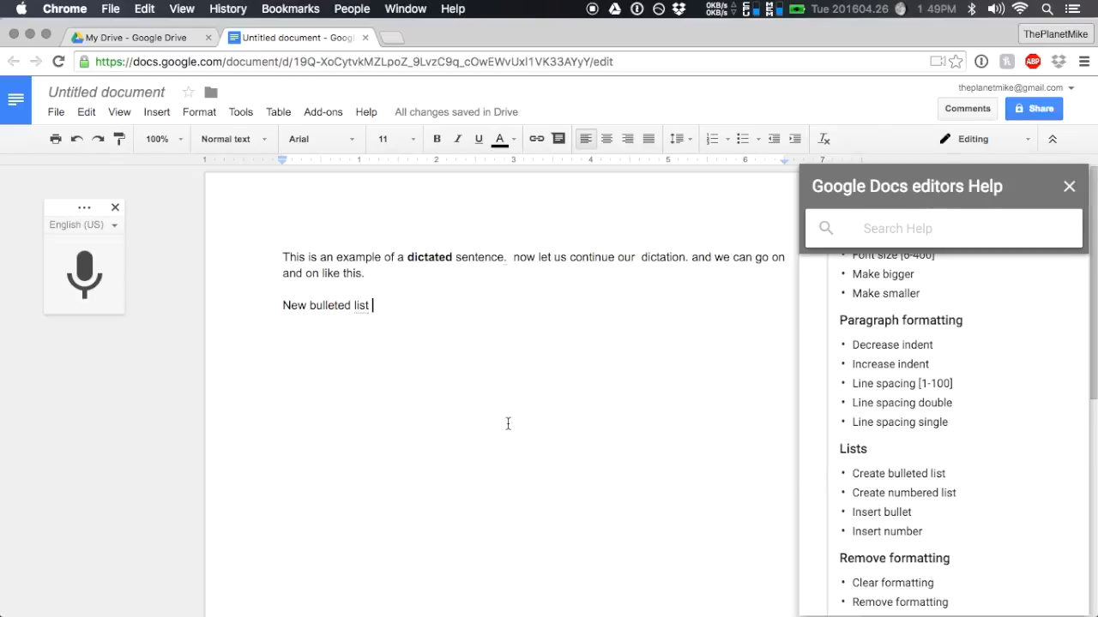
pyautogui.click(82, 277)
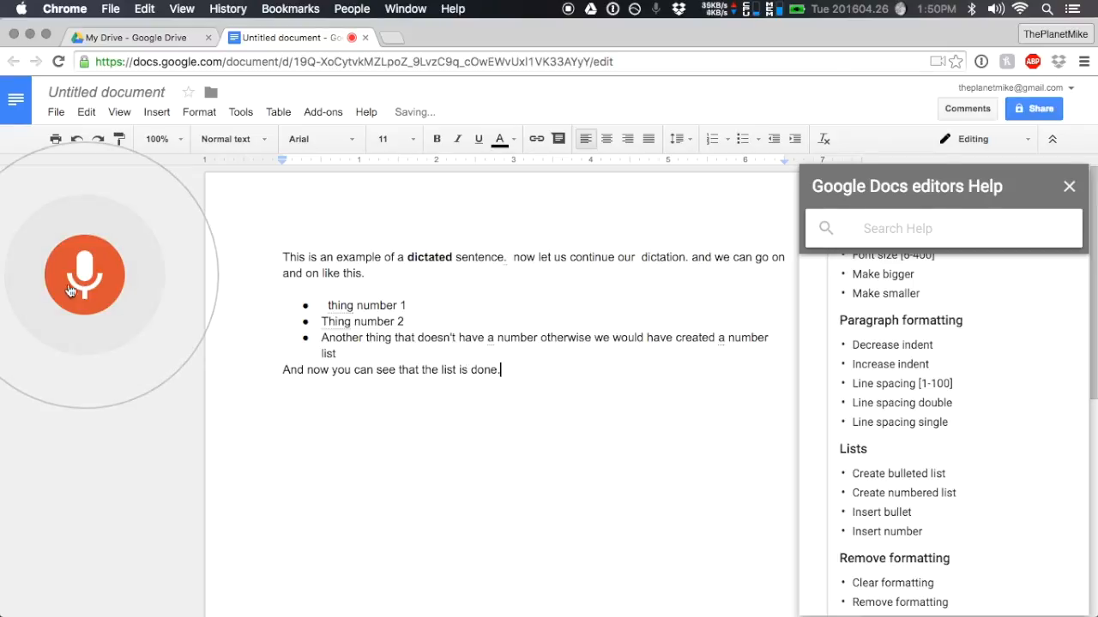
pyautogui.click(69, 286)
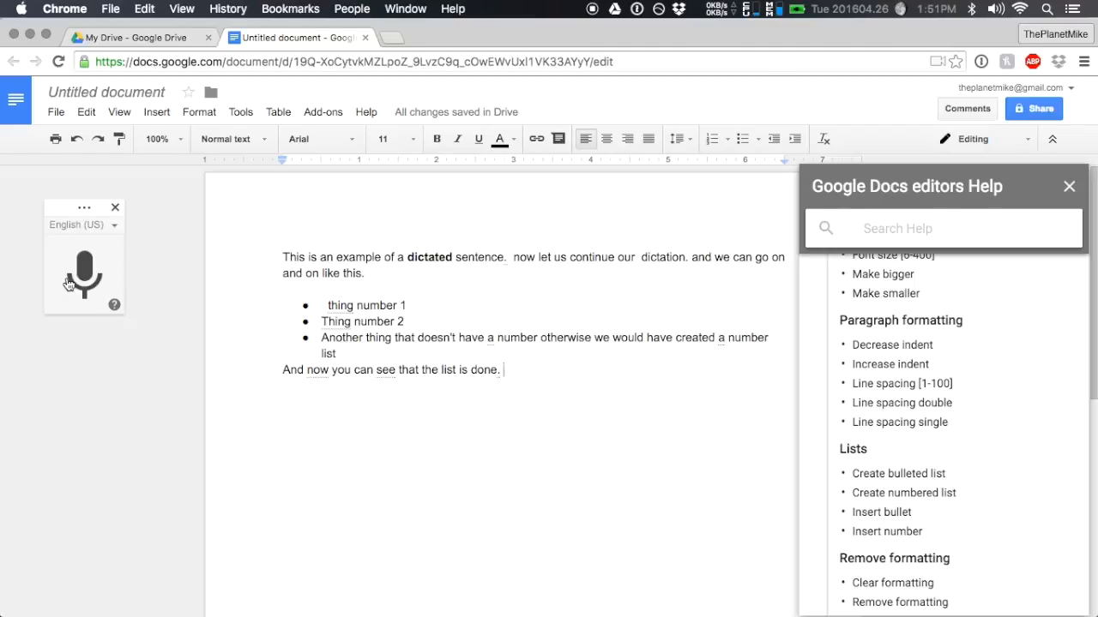
pyautogui.click(31, 397)
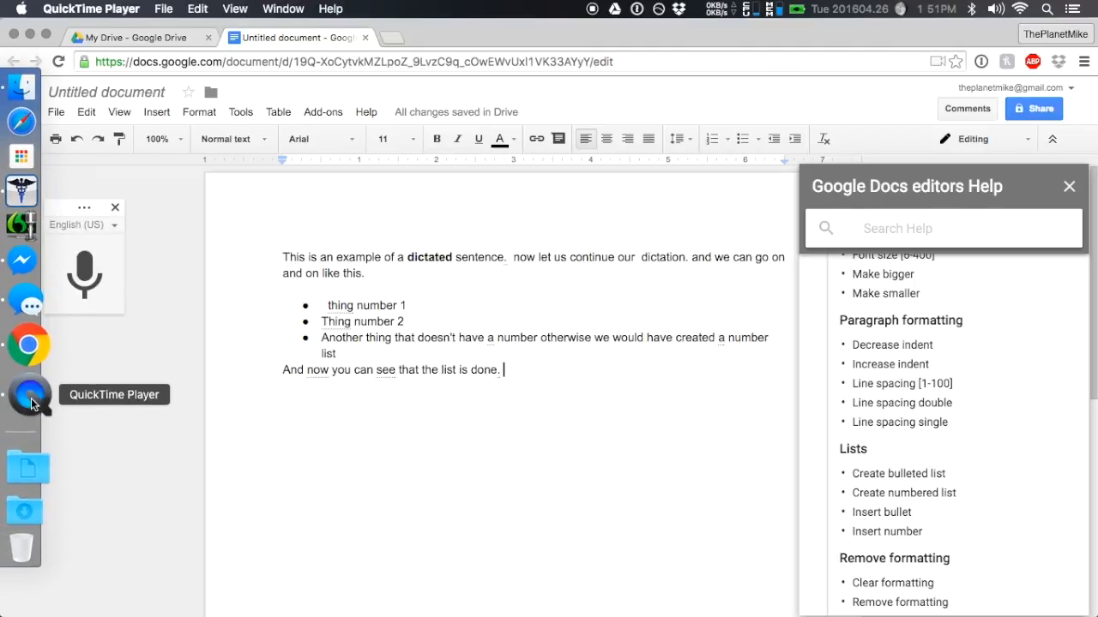